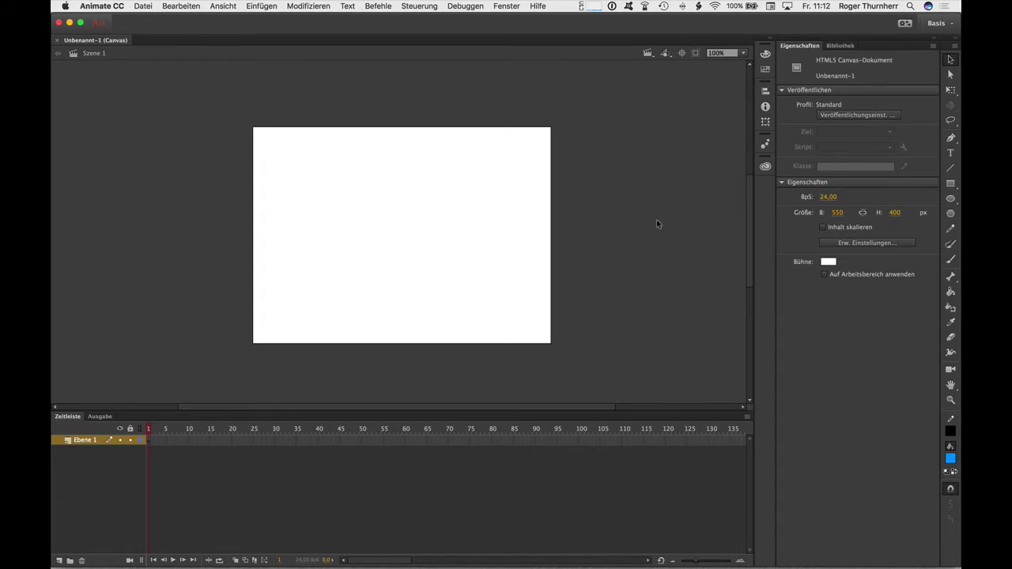
Step: Set the stage size to 750 px wide and 300 px high
{"action": "left_click", "coordinate": [838, 213]}
{"action": "type", "text": "7"}
{"action": "key", "text": "Tab"}
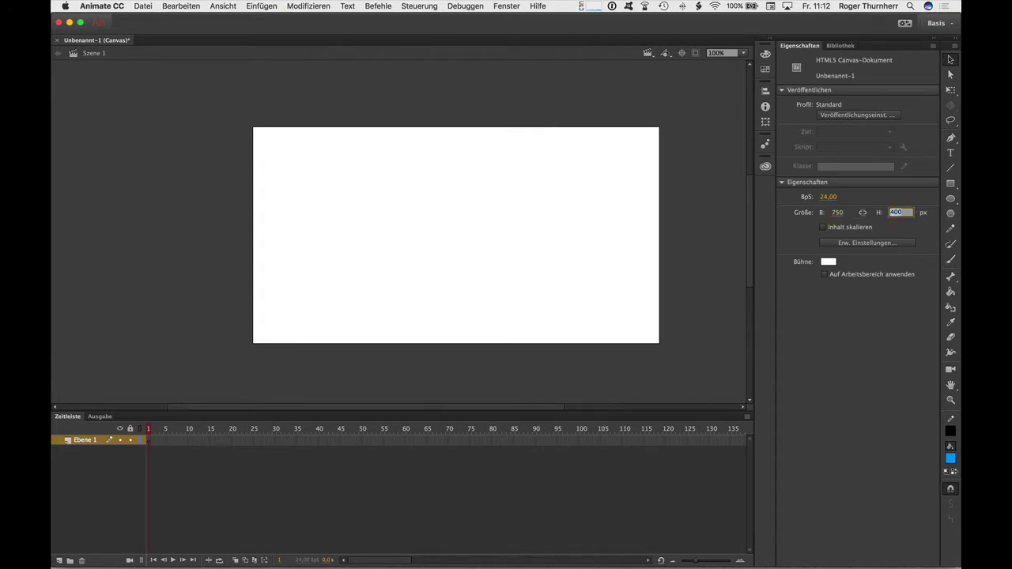
{"action": "type", "text": "300"}
{"action": "key", "text": "Return"}
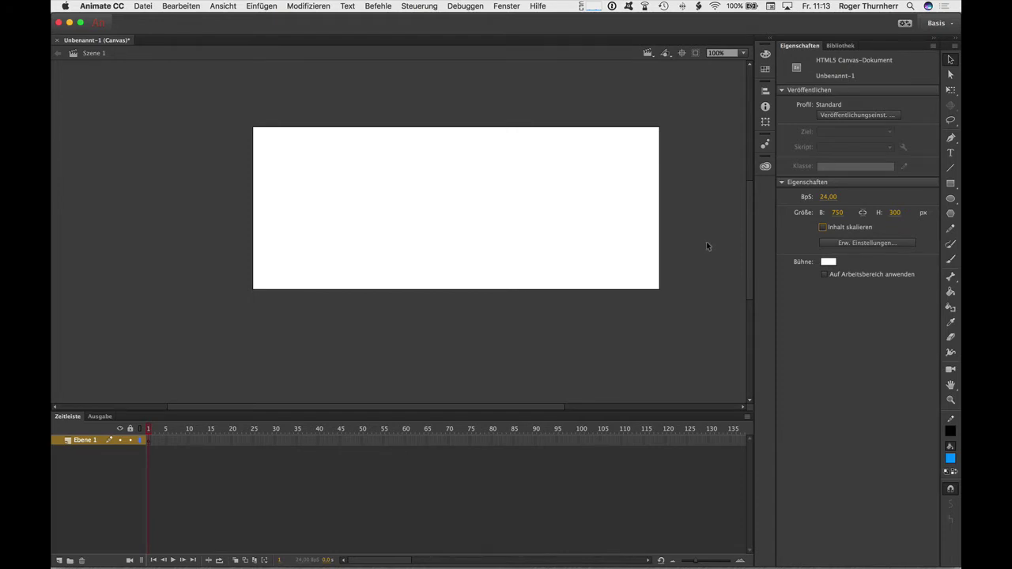
Step: Import p2m_pfaeffikersee_850x347.jpg to the stage and move it to about X -89, Y -34 so it covers the stage
{"action": "left_click", "coordinate": [143, 5]}
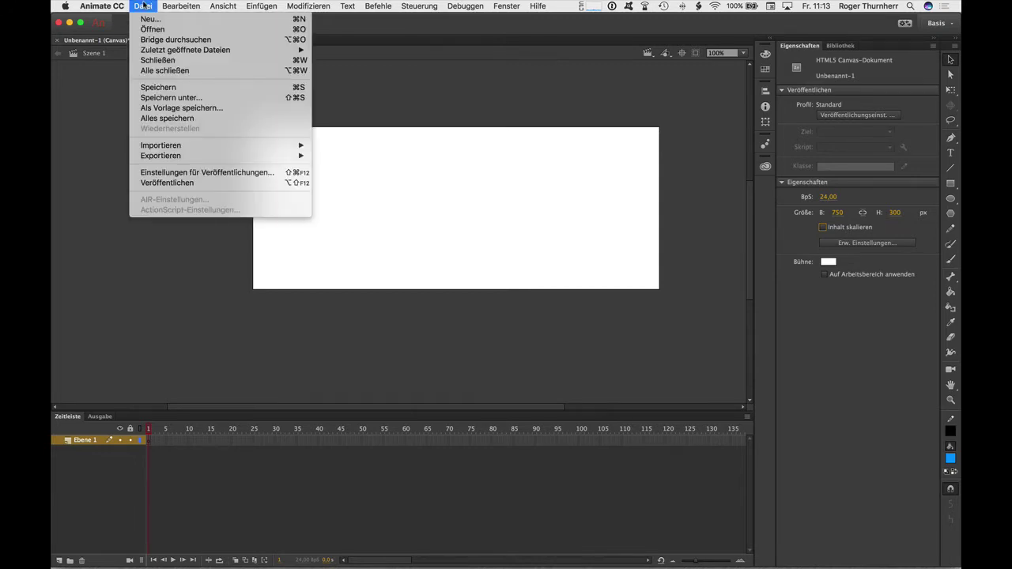
{"action": "mouse_move", "coordinate": [170, 148]}
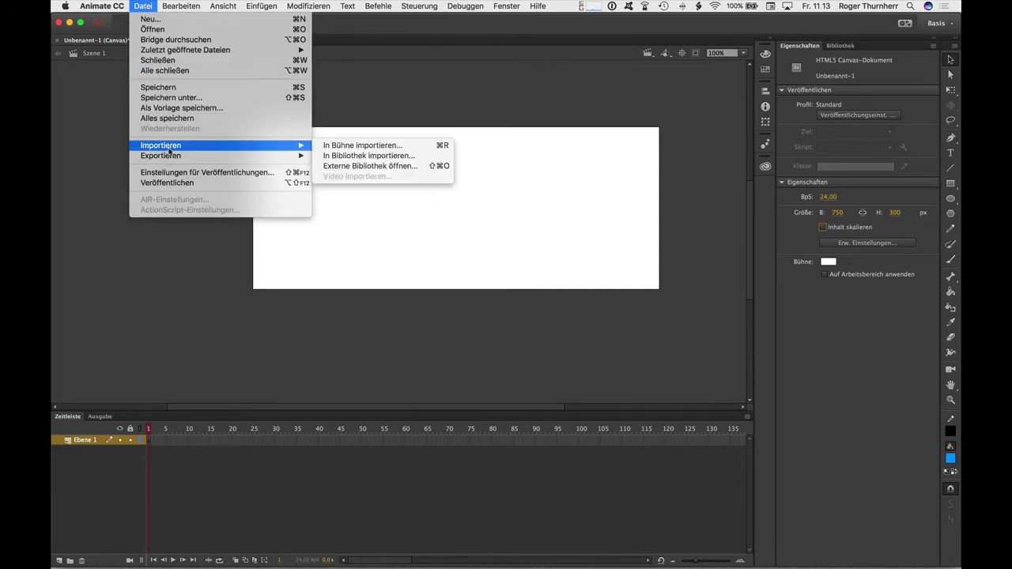
{"action": "left_click", "coordinate": [381, 146]}
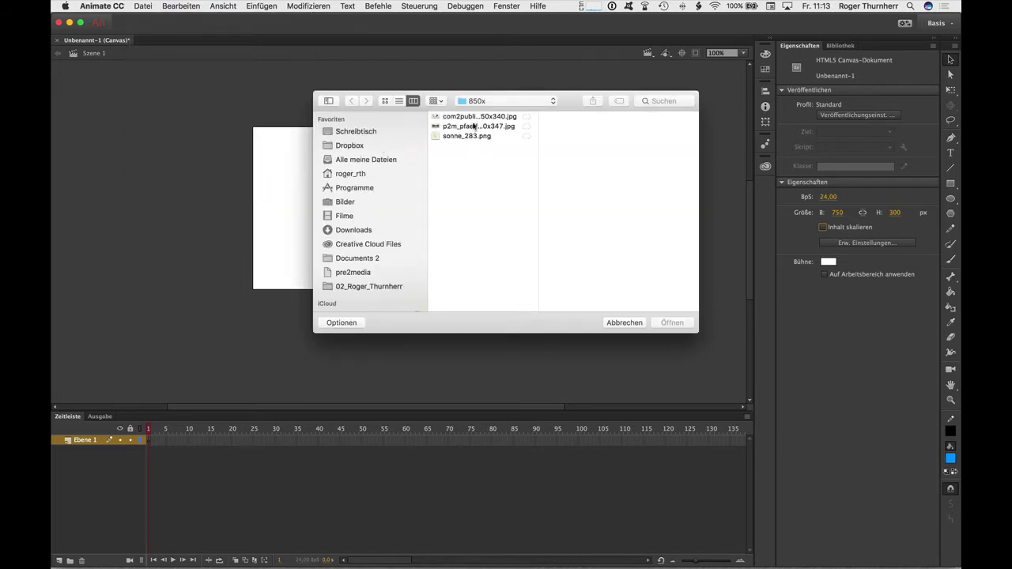
{"action": "left_click", "coordinate": [454, 128]}
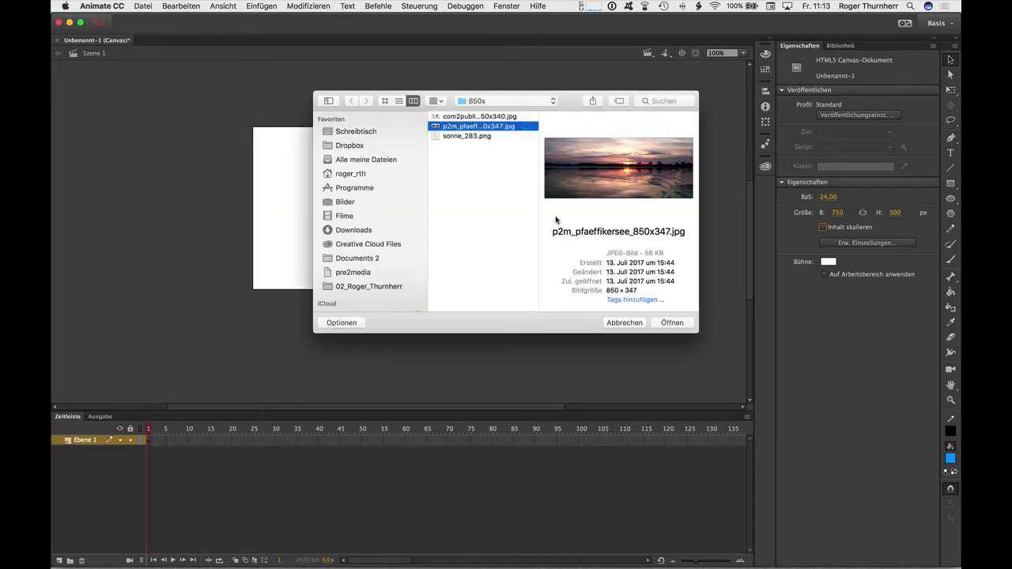
{"action": "left_click", "coordinate": [672, 323]}
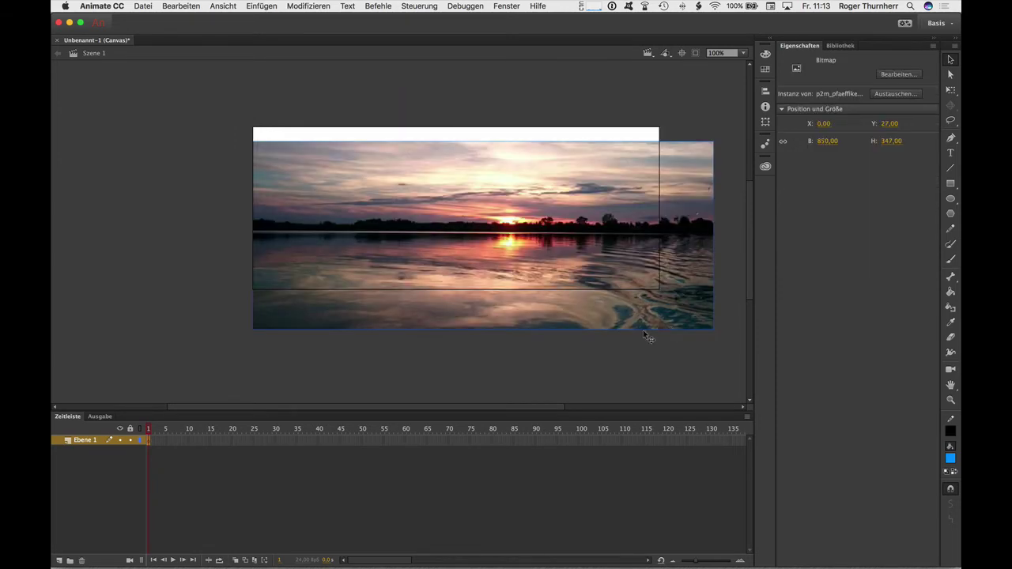
{"action": "left_click_drag", "start_coordinate": [678, 308], "coordinate": [628, 275]}
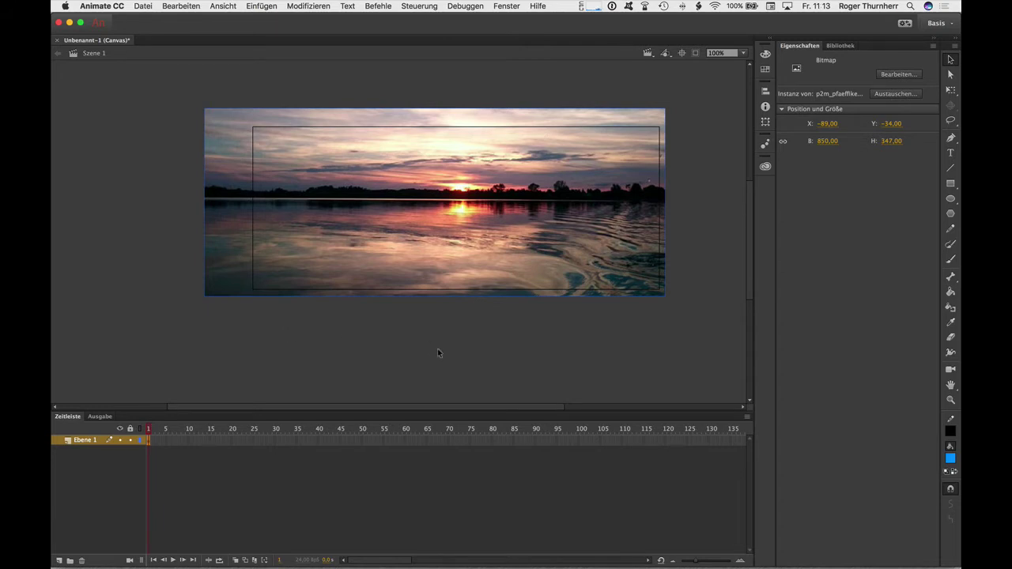
Step: Rename the layer holding the lake photo as See
{"action": "double_click", "coordinate": [83, 440]}
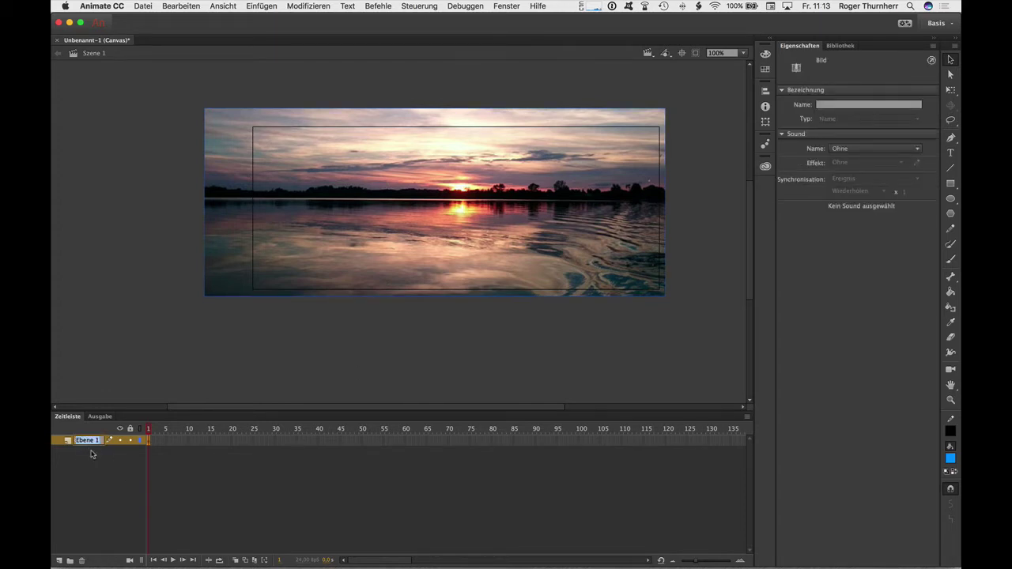
{"action": "type", "text": "See"}
{"action": "left_click", "coordinate": [97, 468]}
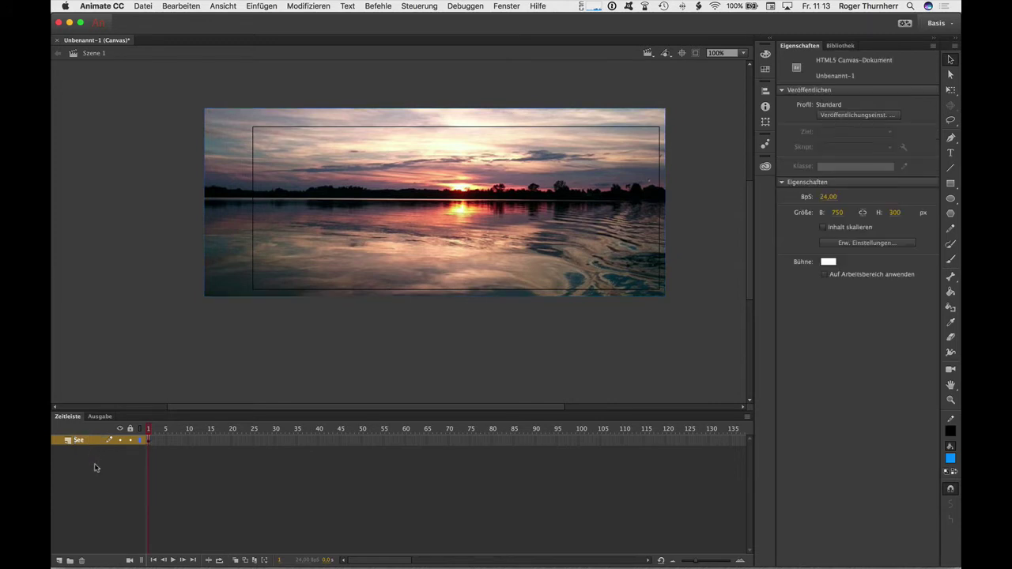
Step: Add a new layer above See and name it c2p
{"action": "left_click", "coordinate": [58, 561]}
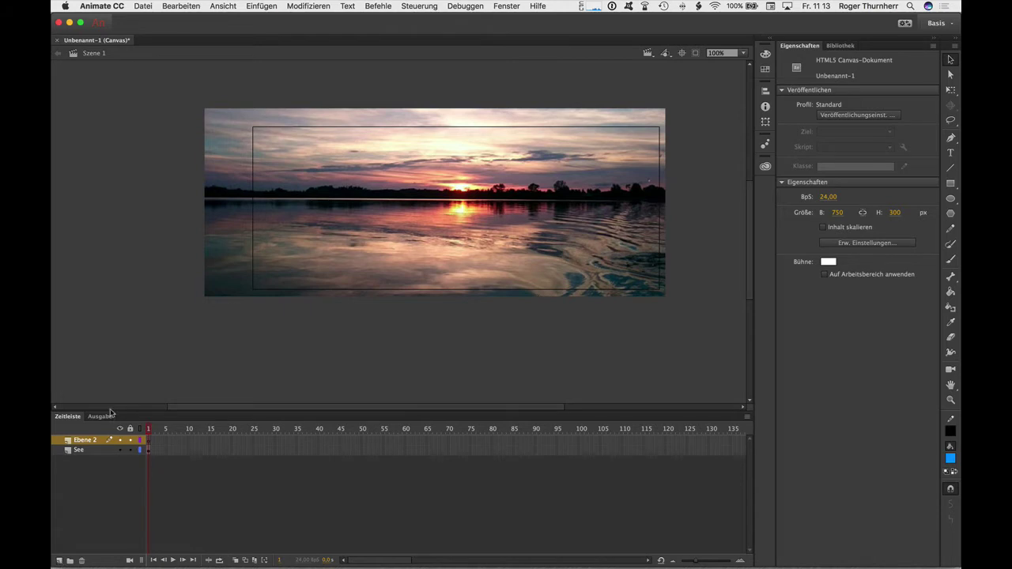
{"action": "left_click", "coordinate": [92, 442]}
{"action": "double_click", "coordinate": [85, 440]}
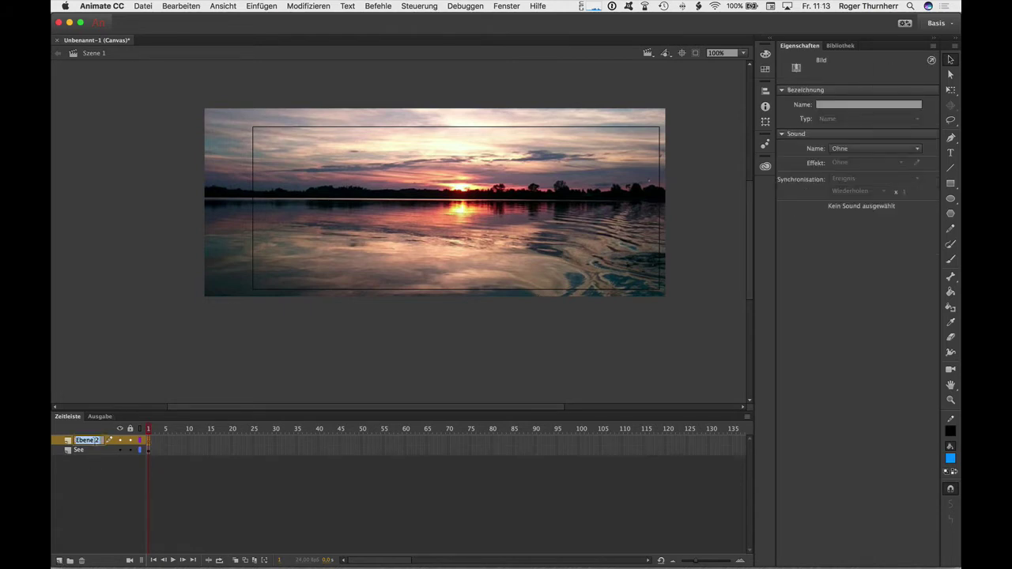
{"action": "type", "text": "So"}
Step: Import com2publish_Girl_850x340.jpg onto the c2p layer and move it to about X -89, Y -34, aligned with the lake photo
{"action": "left_click", "coordinate": [138, 8]}
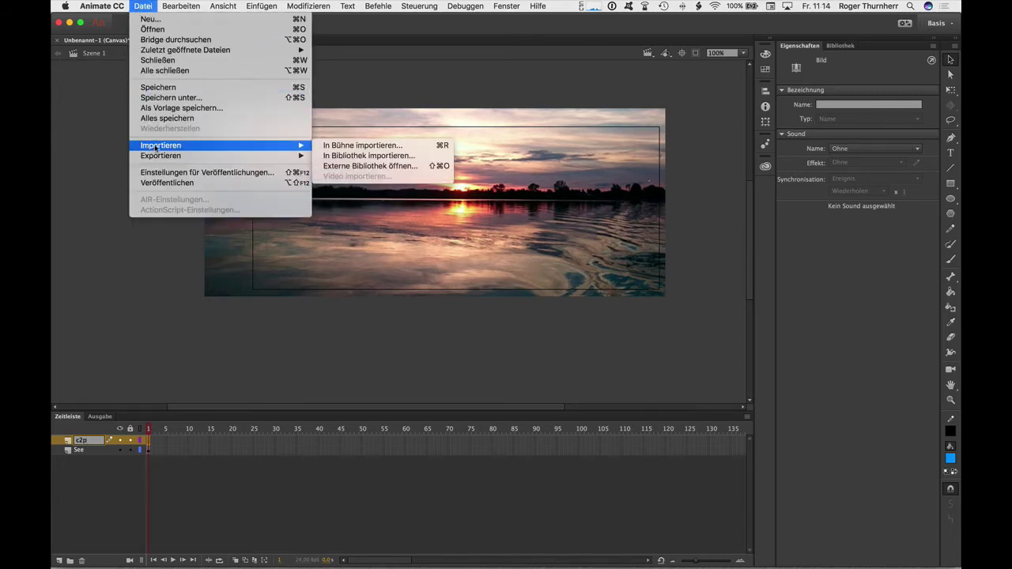
{"action": "left_click", "coordinate": [400, 149]}
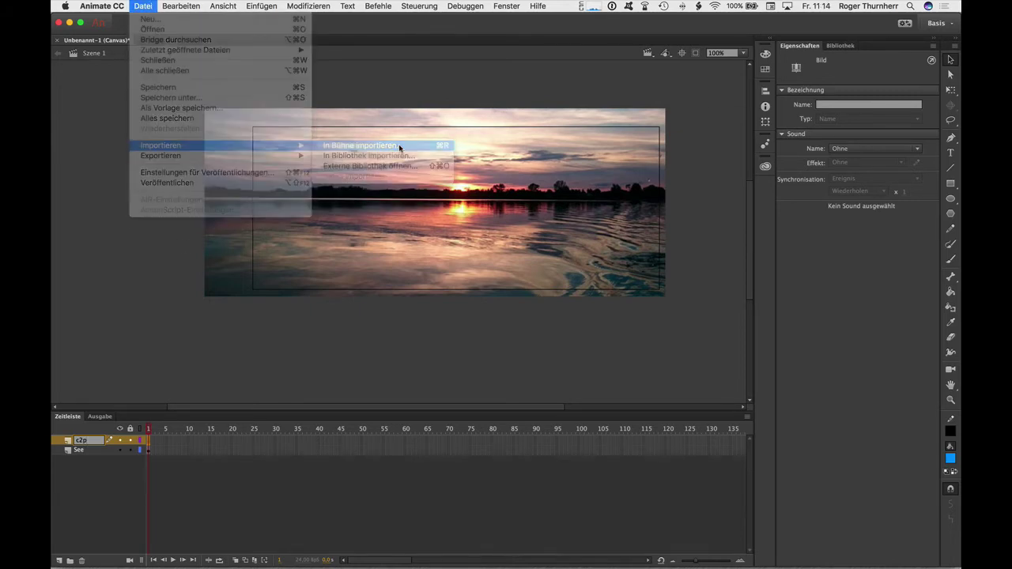
{"action": "left_click", "coordinate": [467, 119]}
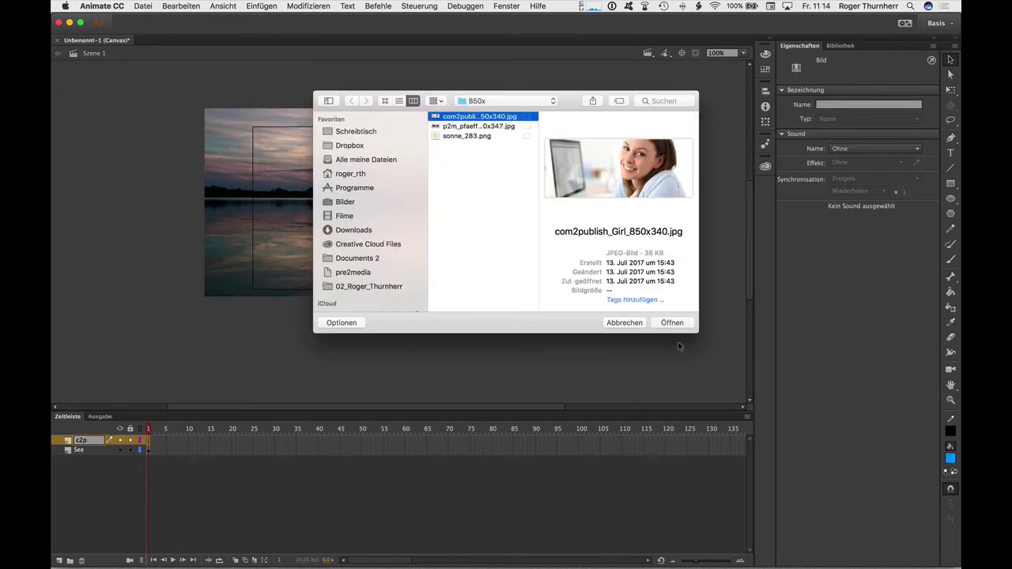
{"action": "left_click", "coordinate": [672, 322]}
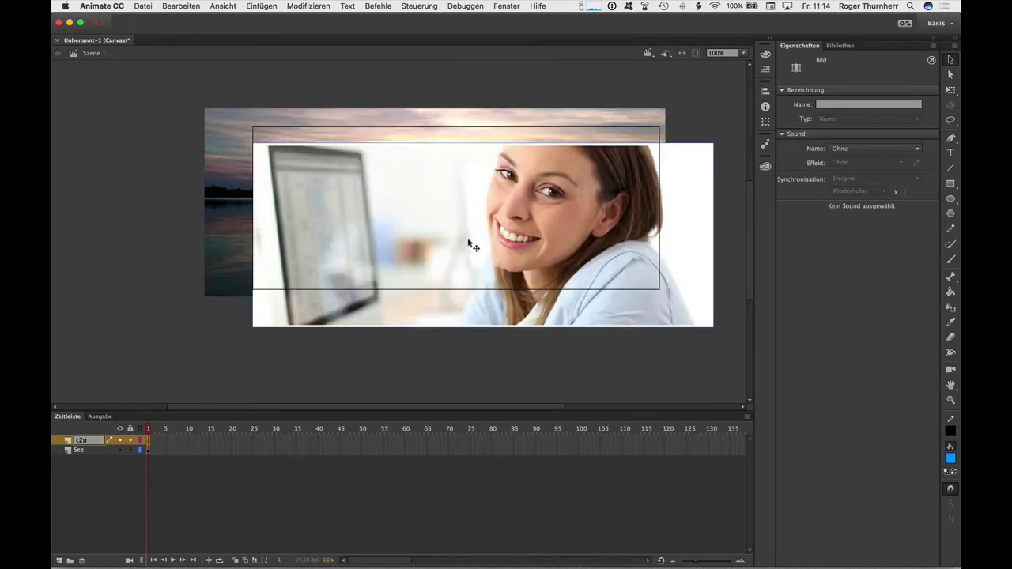
{"action": "left_click_drag", "start_coordinate": [468, 237], "coordinate": [421, 213]}
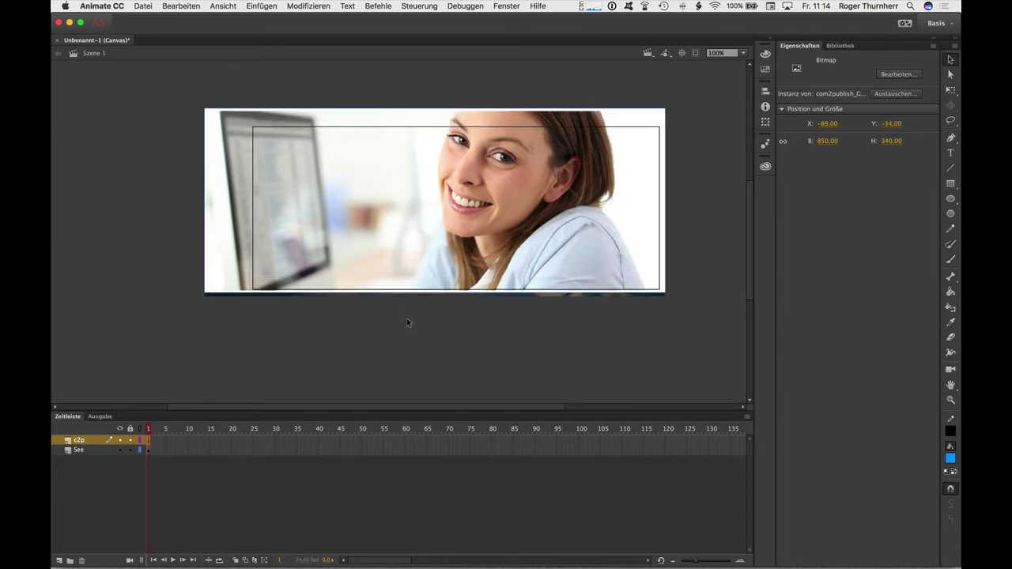
Step: Add a new layer above c2p and name it Sonne
{"action": "left_click", "coordinate": [58, 561]}
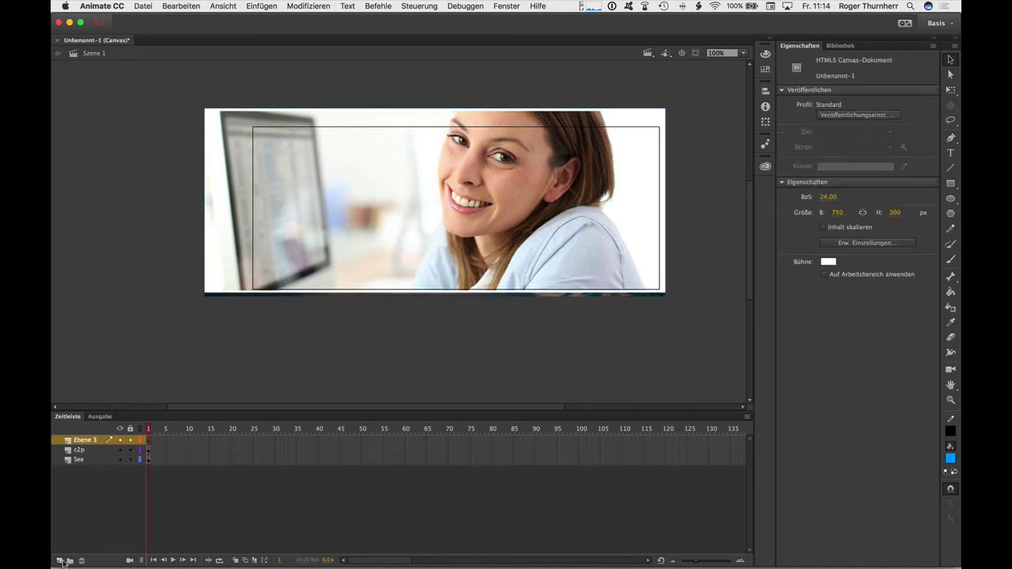
{"action": "left_click", "coordinate": [89, 441]}
{"action": "double_click", "coordinate": [88, 441]}
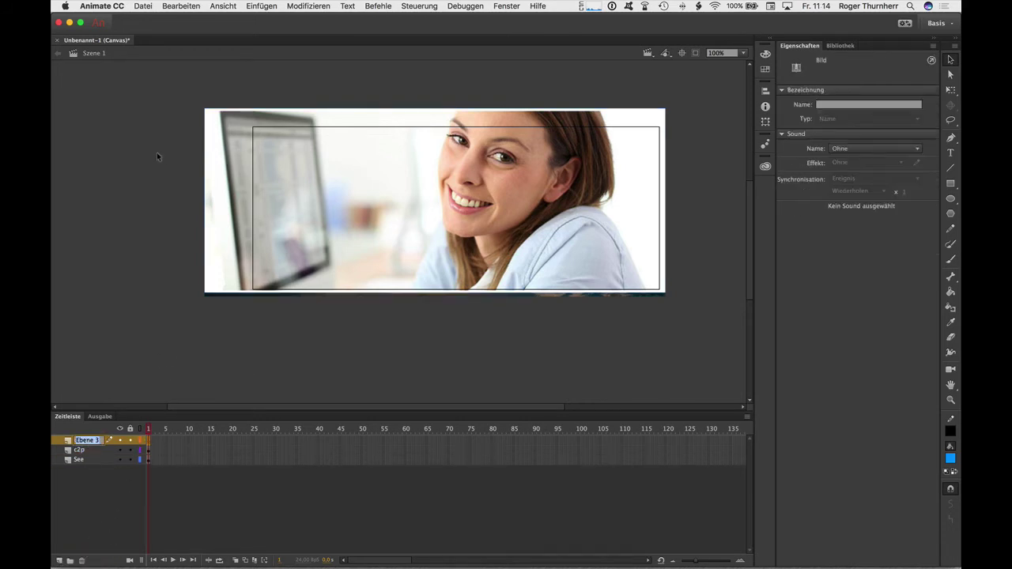
{"action": "type", "text": "Sonne"}
{"action": "key", "text": "Return"}
Step: Import sonne_283.png onto the Sonne layer and move it to about X 106, Y 124, overlapping the stage's lower edge
{"action": "left_click", "coordinate": [146, 5]}
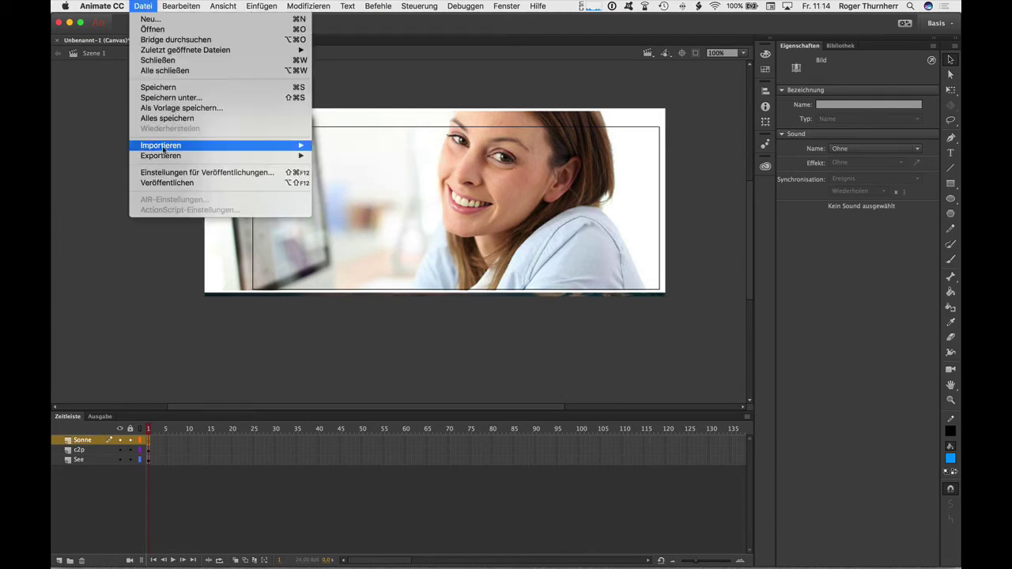
{"action": "mouse_move", "coordinate": [164, 146]}
{"action": "left_click", "coordinate": [348, 146]}
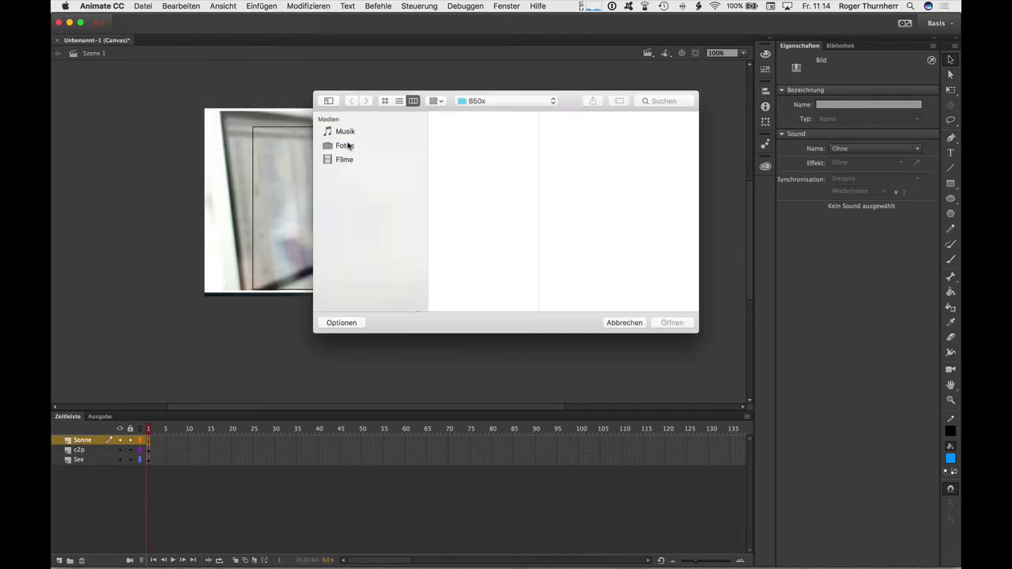
{"action": "left_click", "coordinate": [458, 139]}
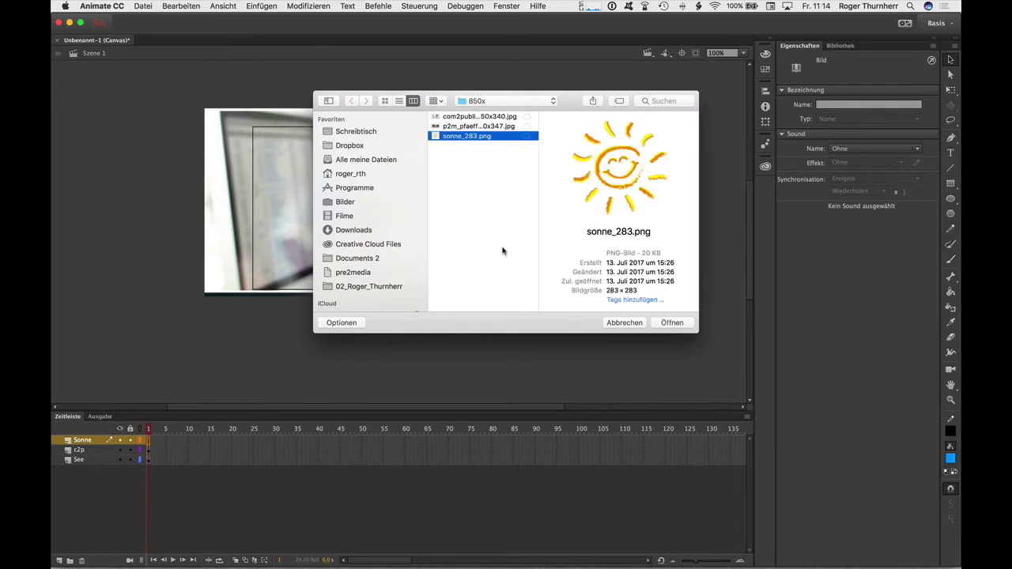
{"action": "left_click", "coordinate": [671, 323]}
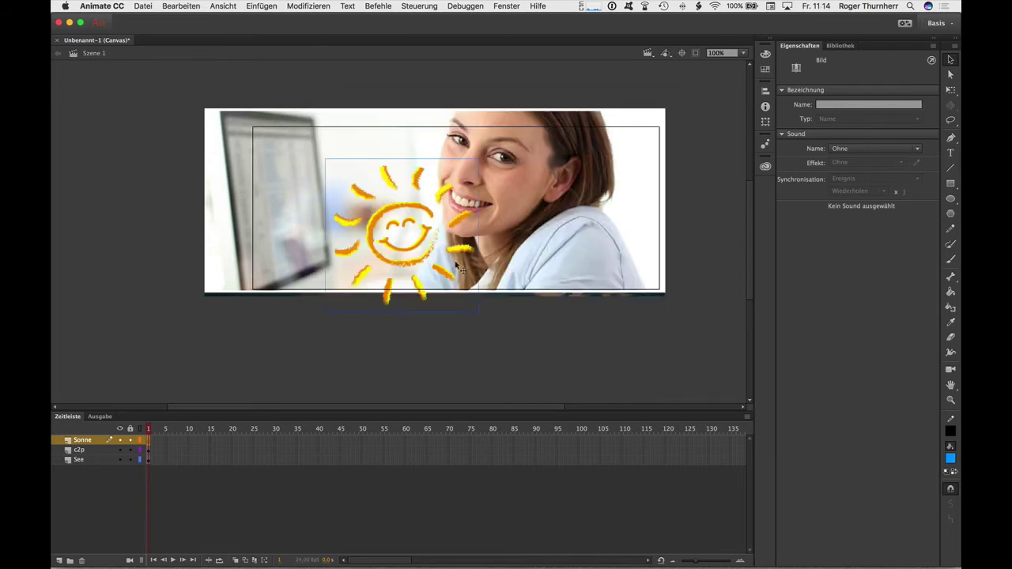
{"action": "left_click_drag", "start_coordinate": [432, 250], "coordinate": [412, 283]}
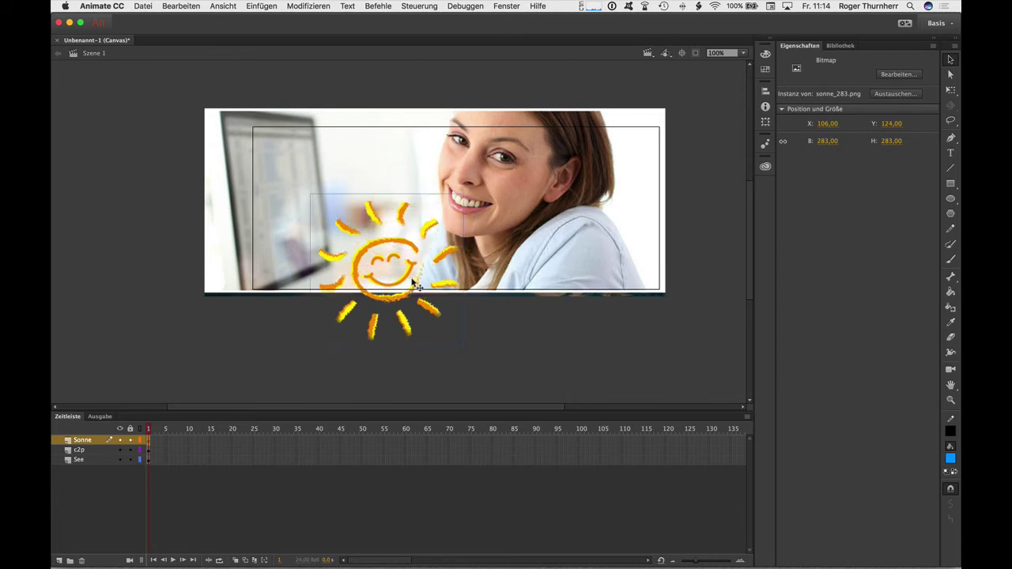
{"action": "left_click", "coordinate": [282, 323]}
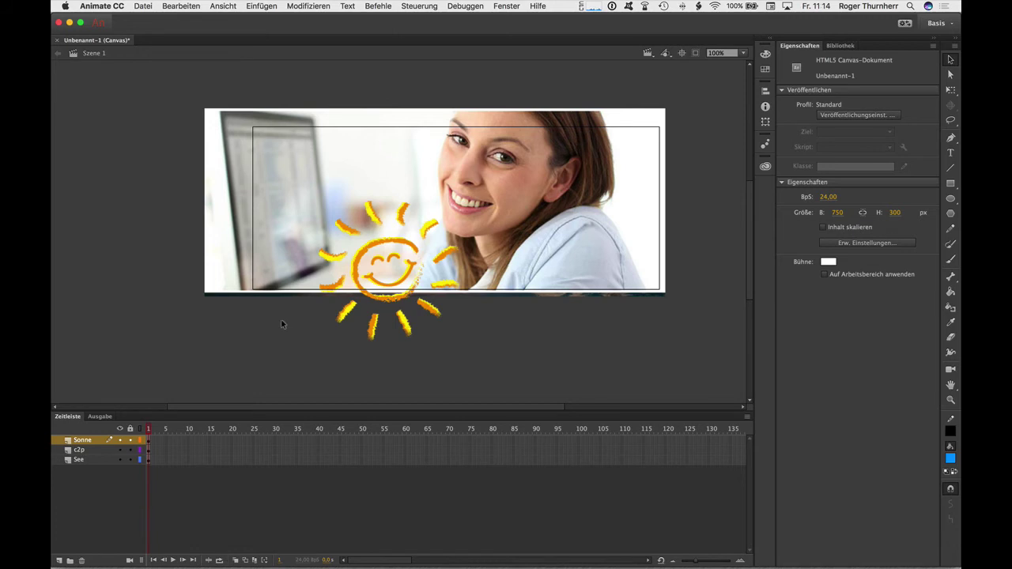
Step: Turn off combining image assets into spritesheets in the document's publish settings
{"action": "left_click", "coordinate": [146, 7]}
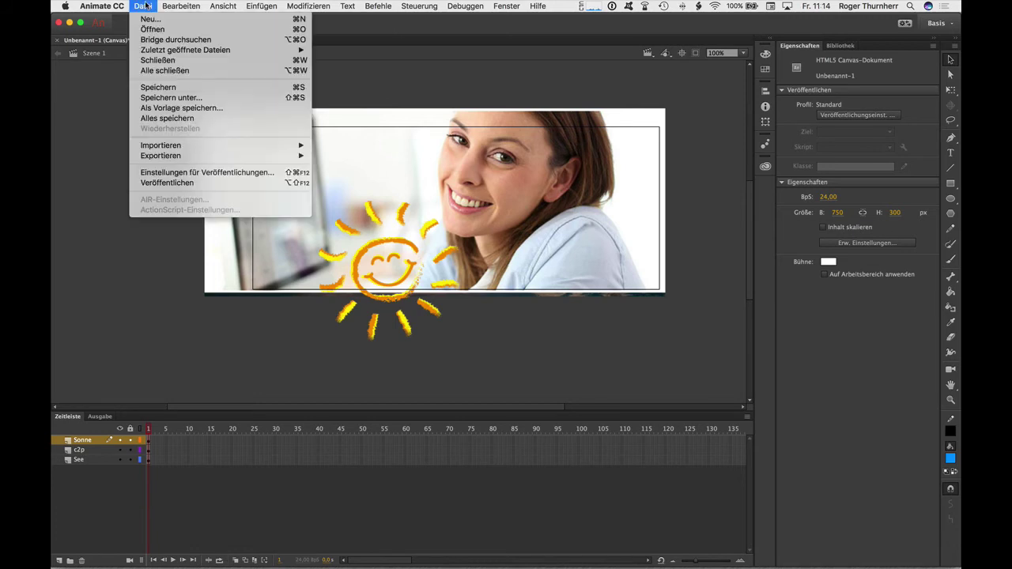
{"action": "left_click", "coordinate": [181, 173]}
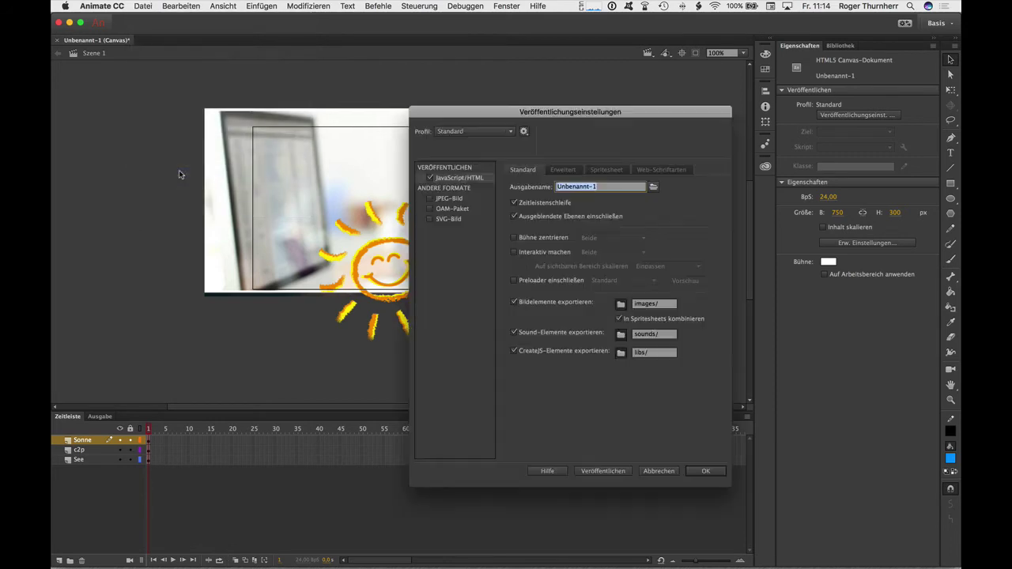
{"action": "left_click", "coordinate": [606, 172]}
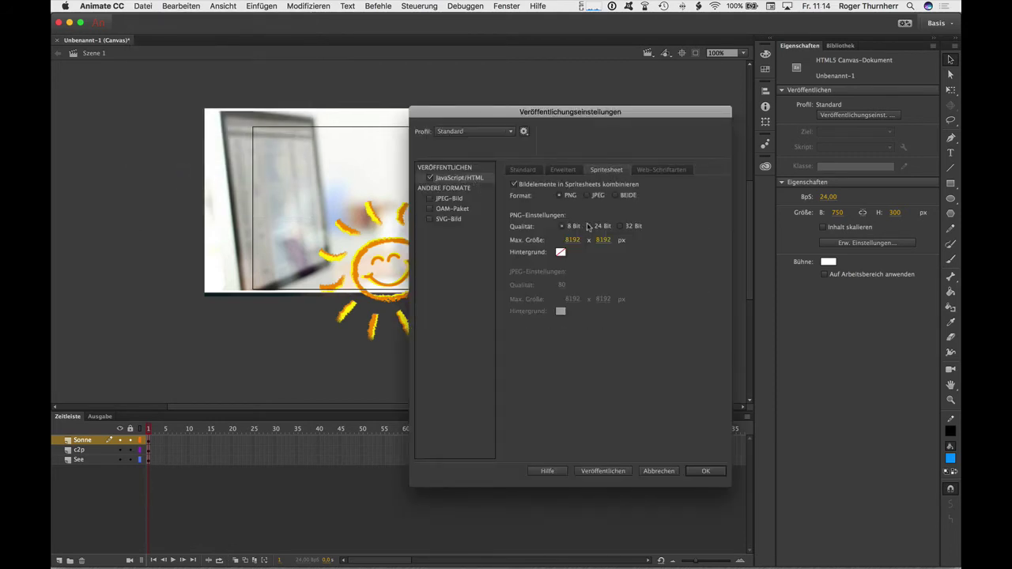
{"action": "left_click", "coordinate": [515, 185]}
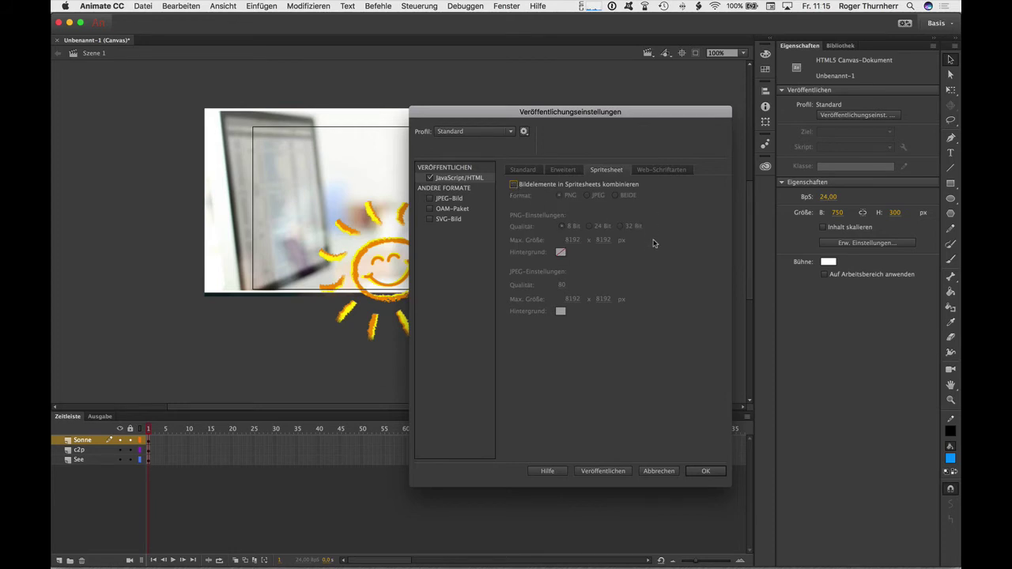
{"action": "left_click", "coordinate": [696, 472]}
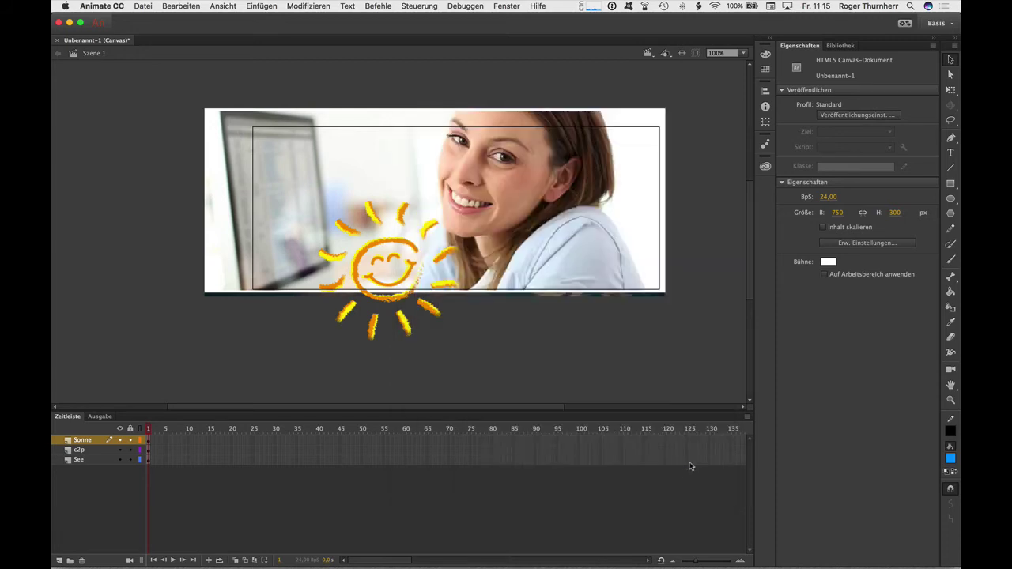
Step: Save the document as com2publish_webbanner.fla in the author's personal folder that contains the 850x folder
{"action": "left_click", "coordinate": [144, 5]}
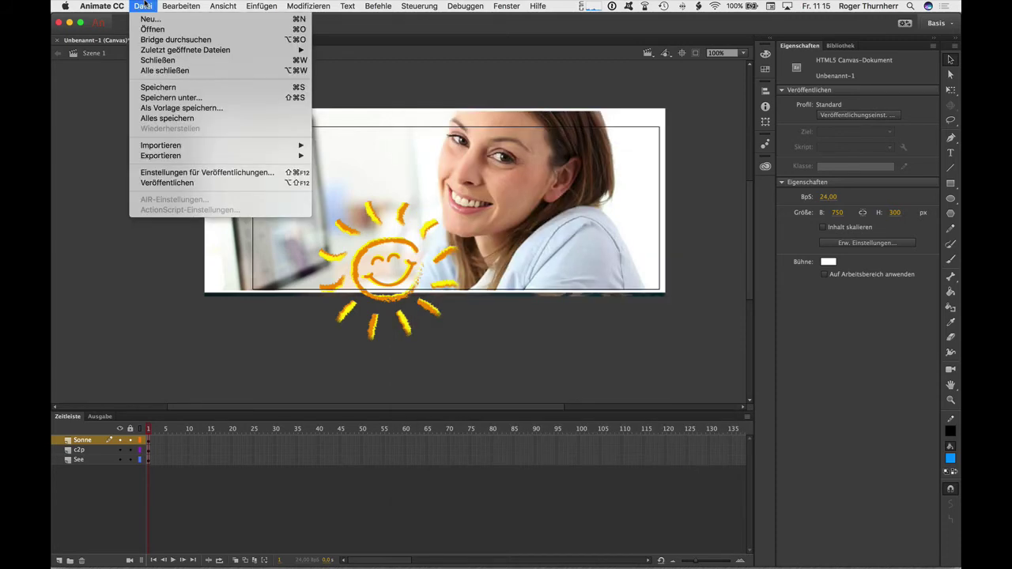
{"action": "left_click", "coordinate": [168, 97]}
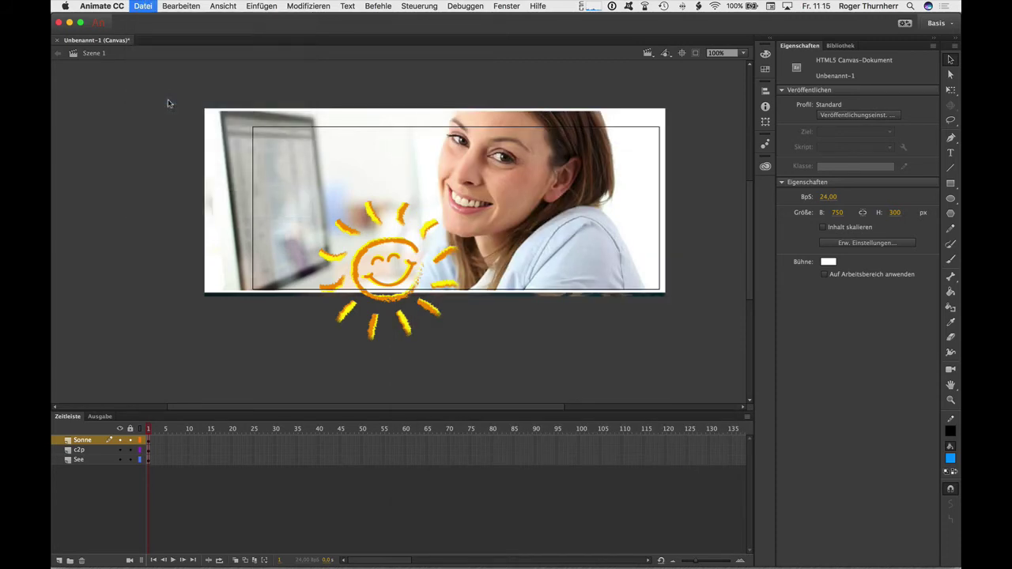
{"action": "scroll", "coordinate": [385, 267], "scroll_direction": "down", "scroll_amount": 5}
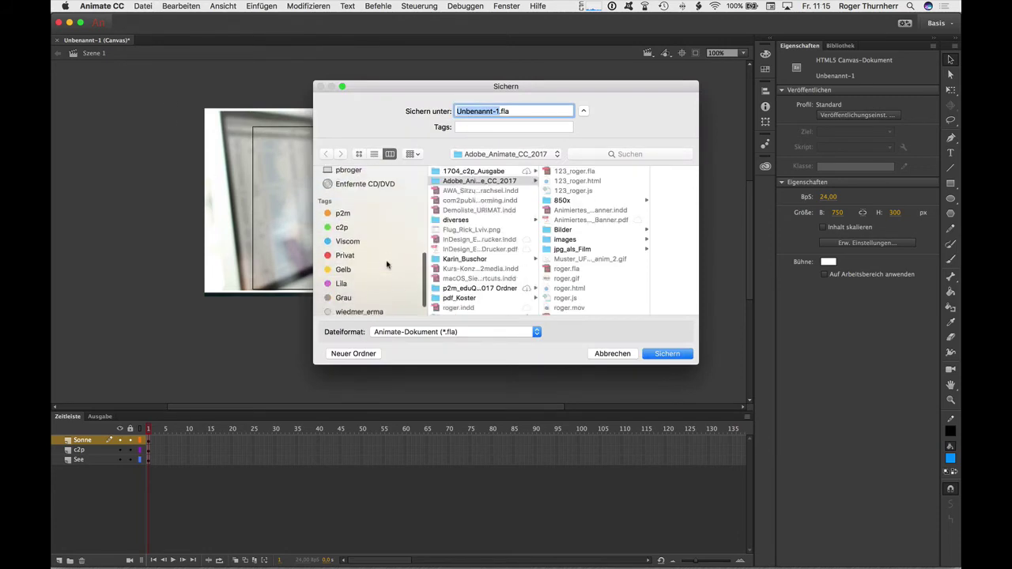
{"action": "scroll", "coordinate": [377, 217], "scroll_direction": "up", "scroll_amount": 3}
{"action": "scroll", "coordinate": [364, 212], "scroll_direction": "up", "scroll_amount": 3}
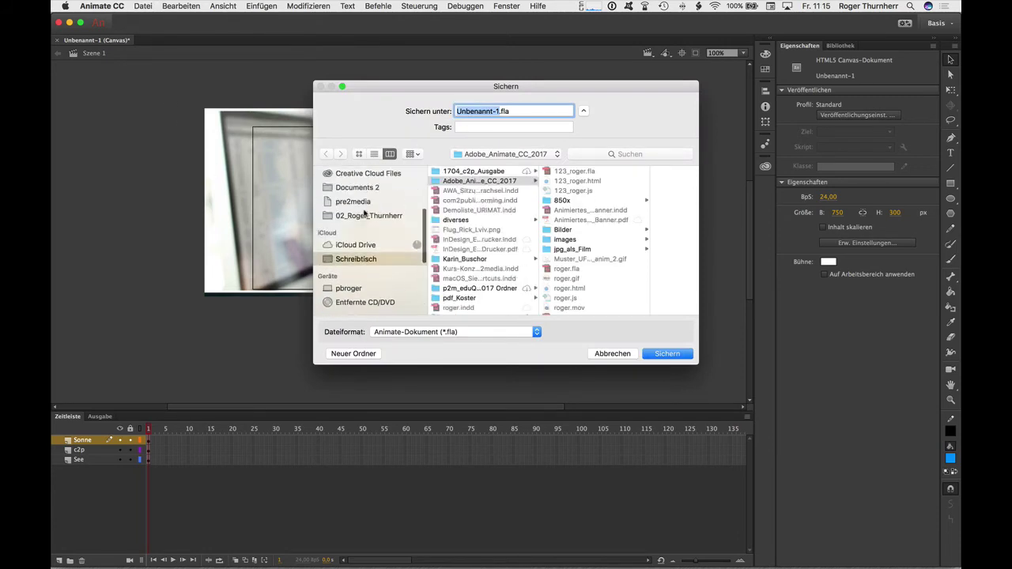
{"action": "left_click", "coordinate": [362, 215]}
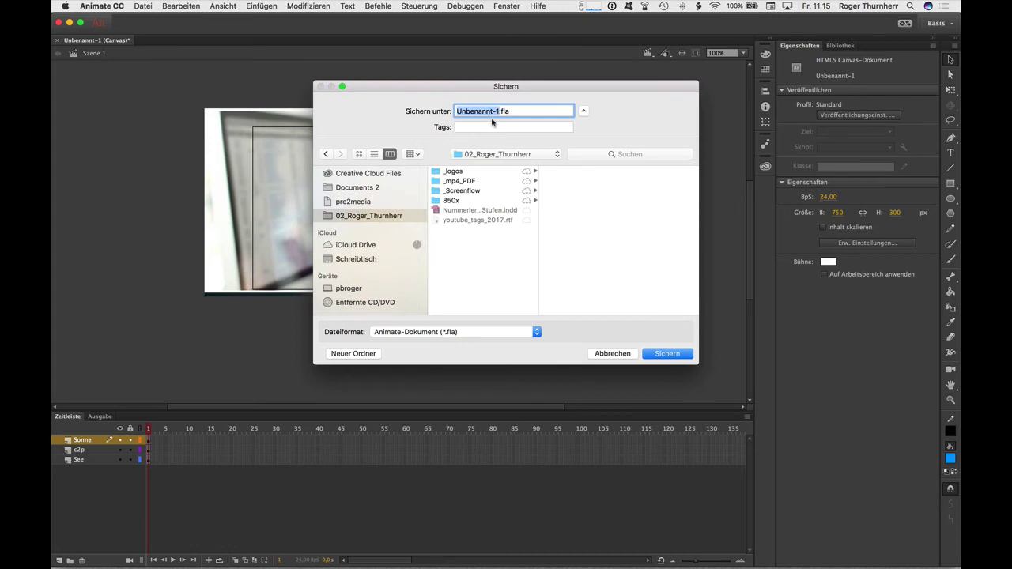
{"action": "type", "text": "com2publish_webbann"}
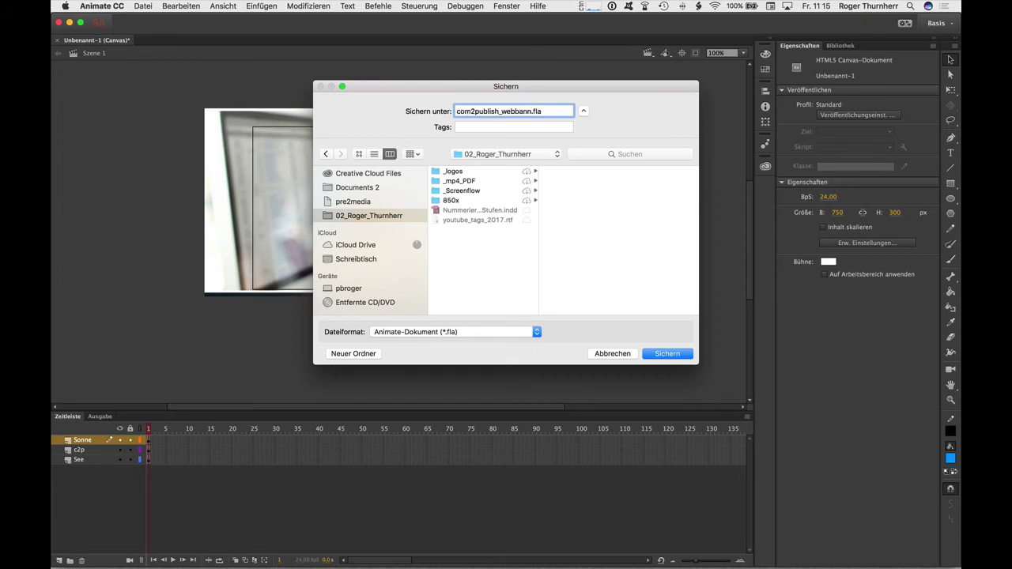
{"action": "type", "text": "er"}
{"action": "left_click", "coordinate": [662, 353]}
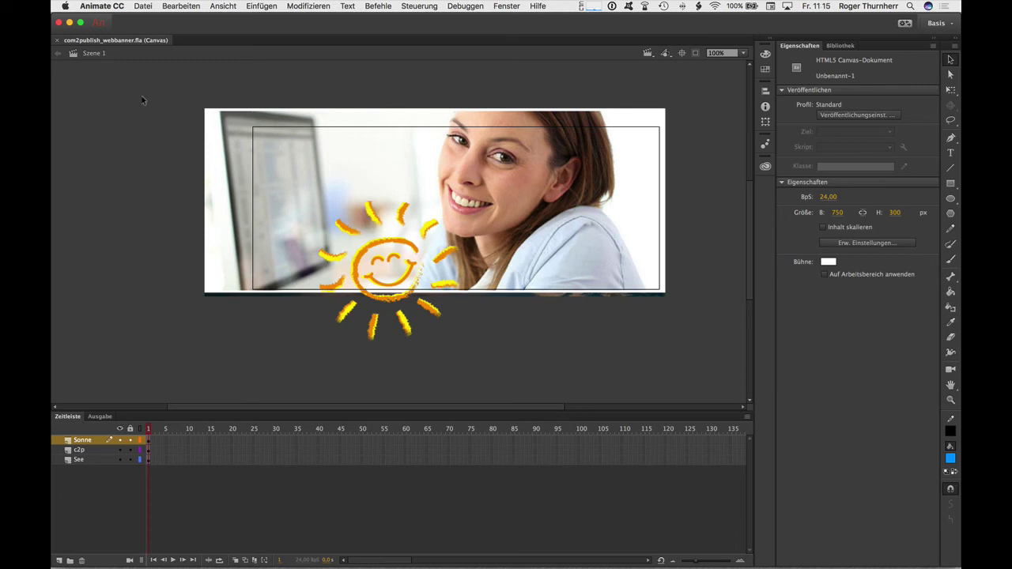
Step: Test the web banner's current state
{"action": "left_click", "coordinate": [407, 7]}
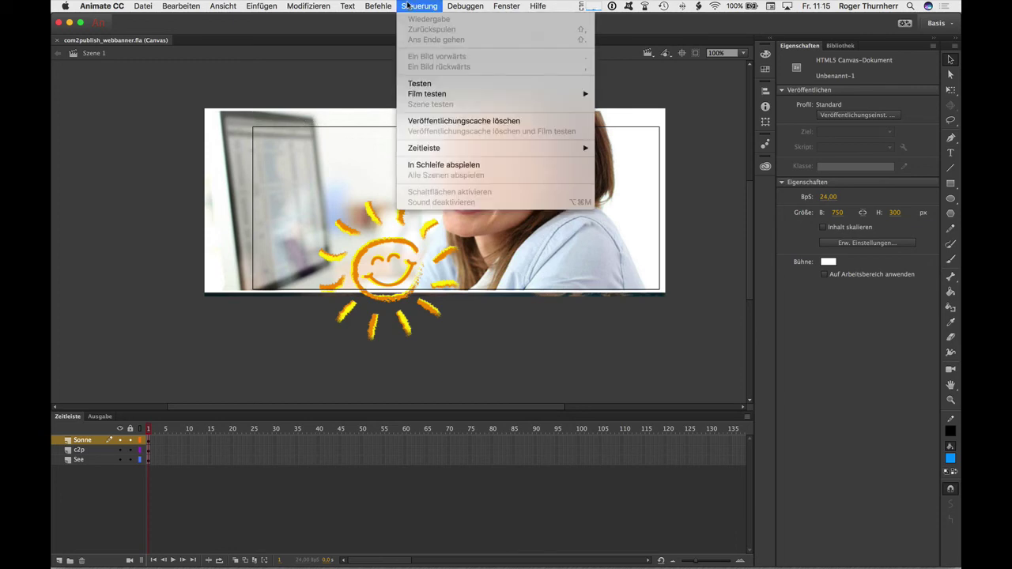
{"action": "left_click", "coordinate": [398, 81]}
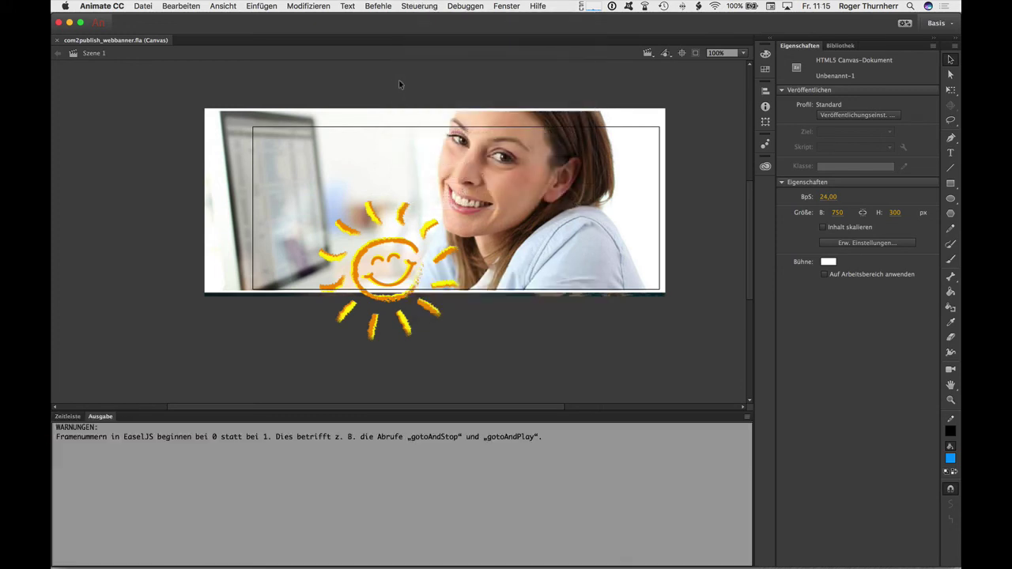